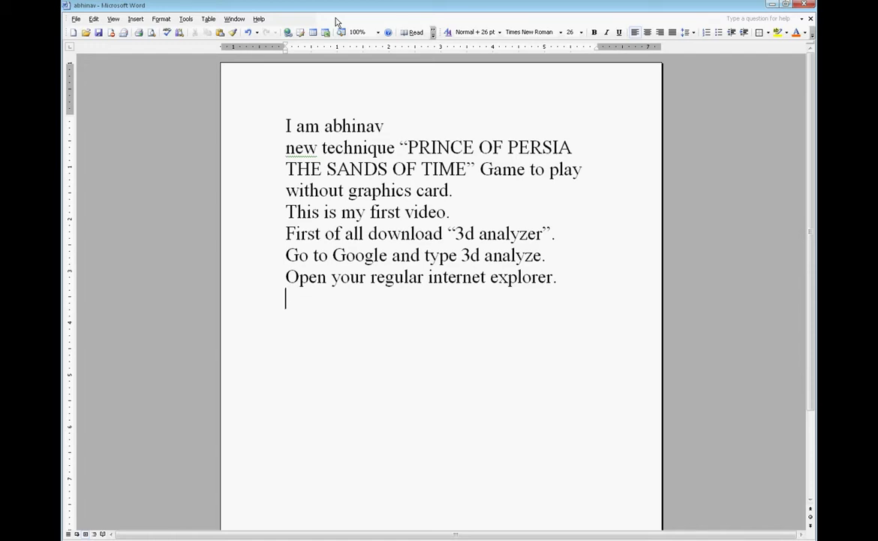
Step: Scroll down through the tutorial notes document in Word
scroll(337, 21, "down", 1)
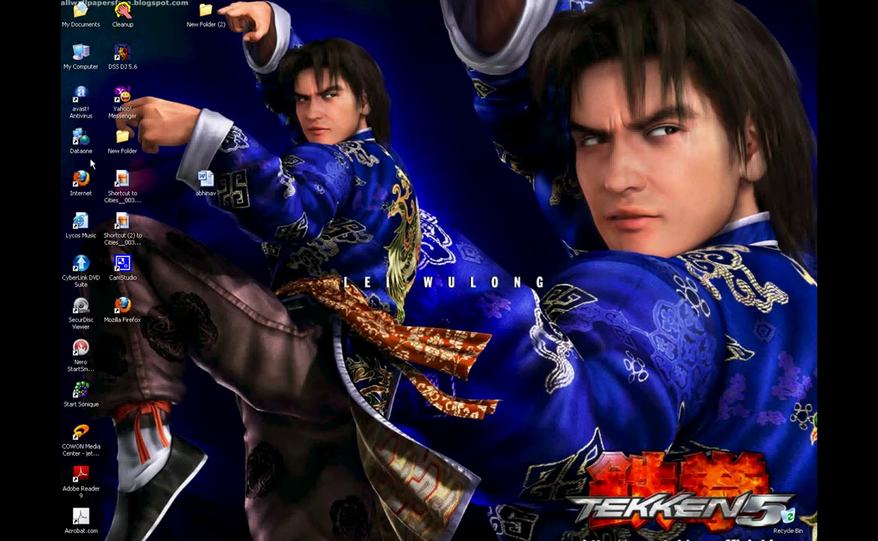
Step: Open Firefox and search Google for '3d analyze'
double_click(122, 304)
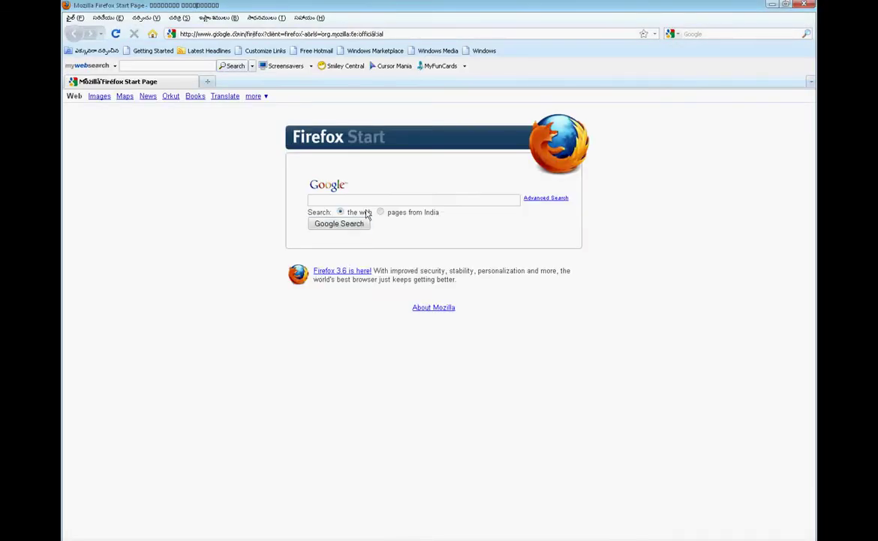
type("3d analyze")
left_click(343, 224)
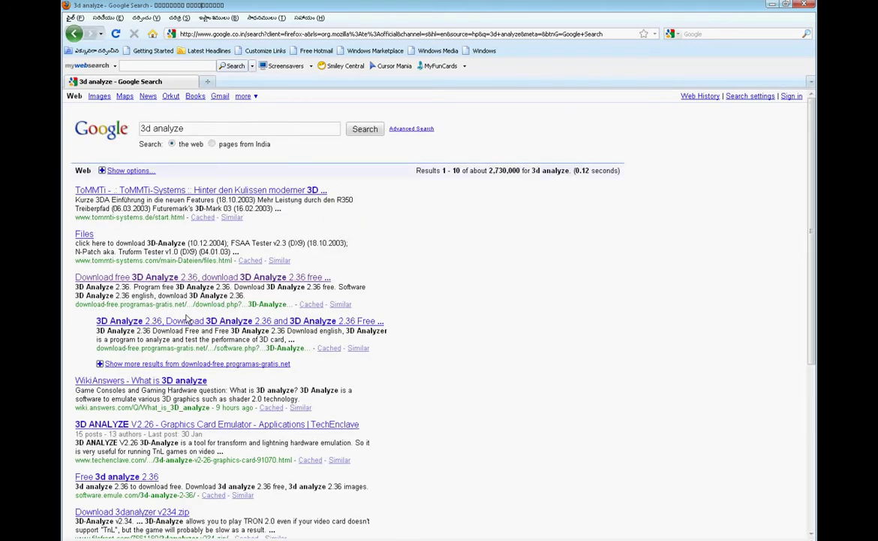
Step: Save the 3D Analyze 2.36 installer from its download page, then open My Computer
left_click(201, 278)
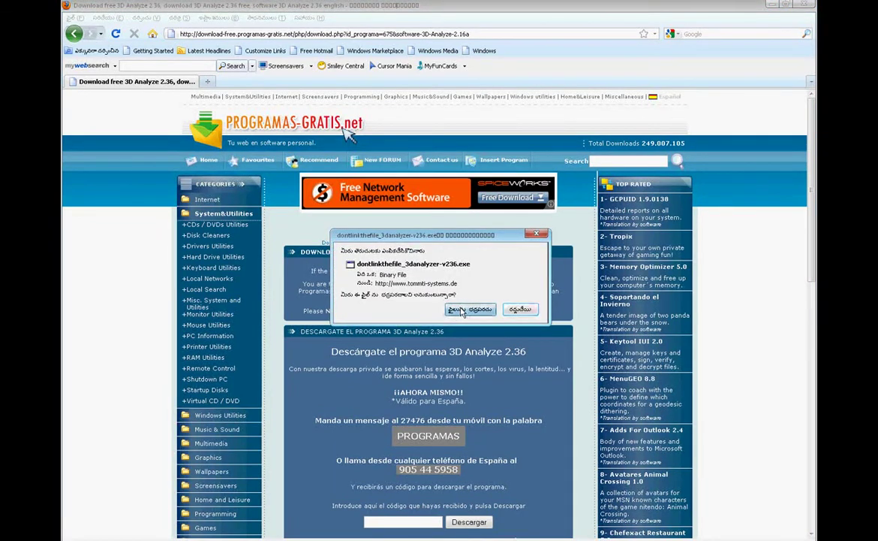
left_click(461, 309)
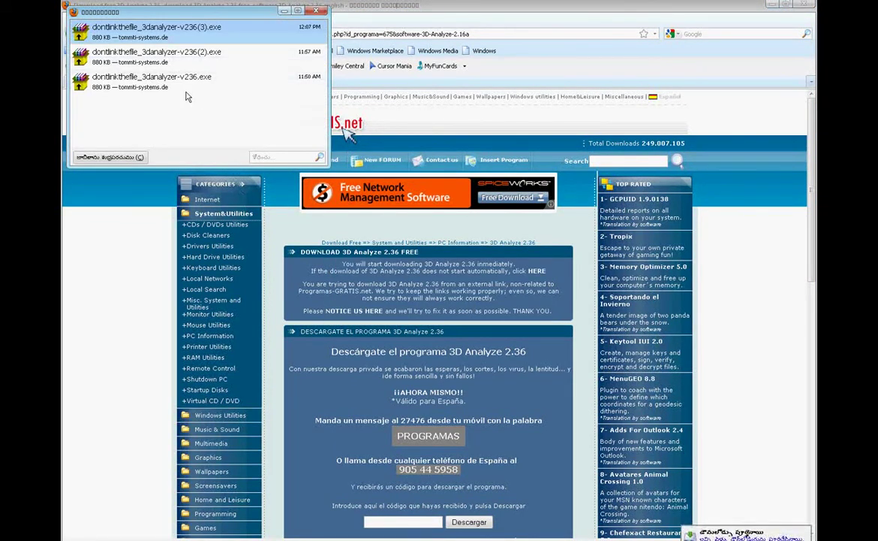
left_click(316, 11)
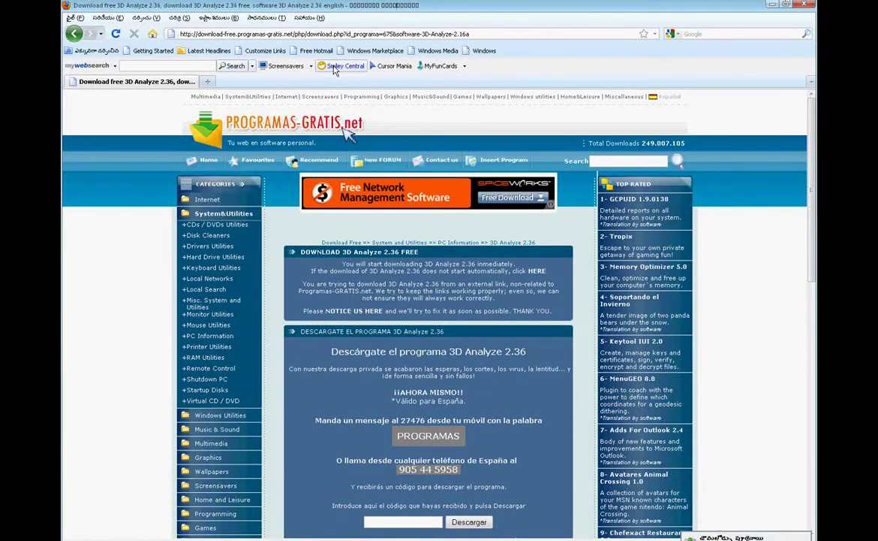
key("super+e")
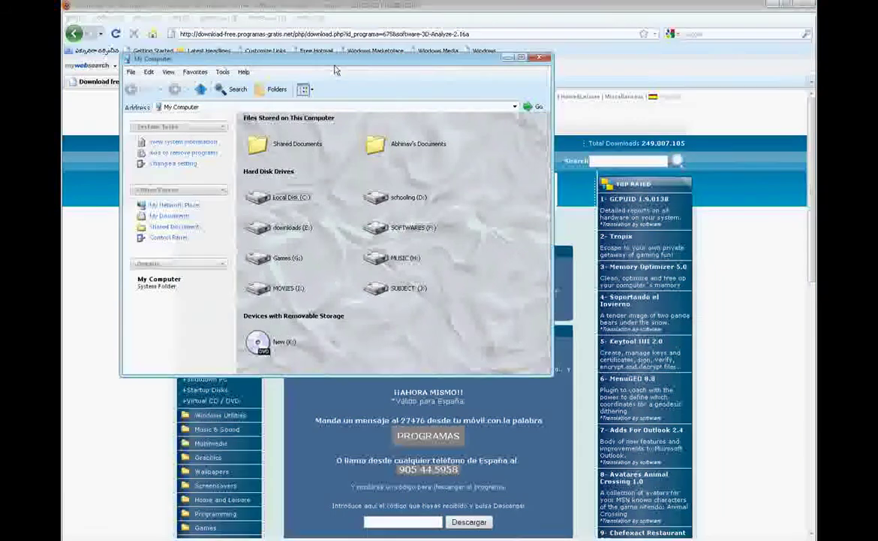
Step: Run 3D-Analyze from G:\games\ps2\3d analyzer and start selecting a game executable
double_click(268, 254)
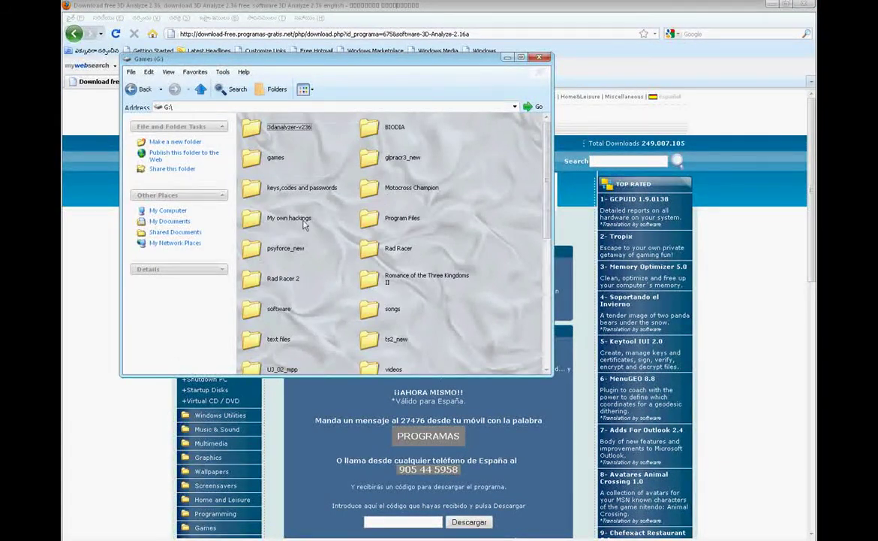
double_click(270, 160)
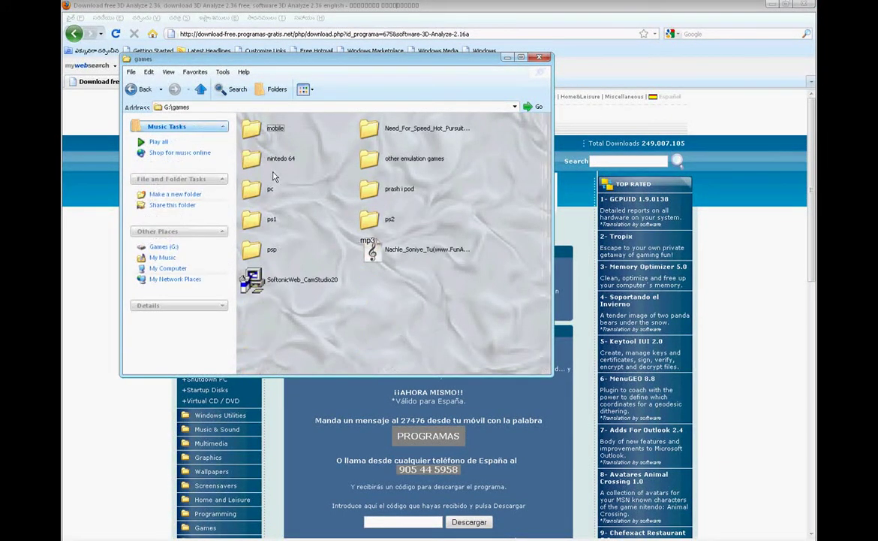
double_click(368, 217)
left_click(284, 132)
double_click(284, 132)
double_click(366, 126)
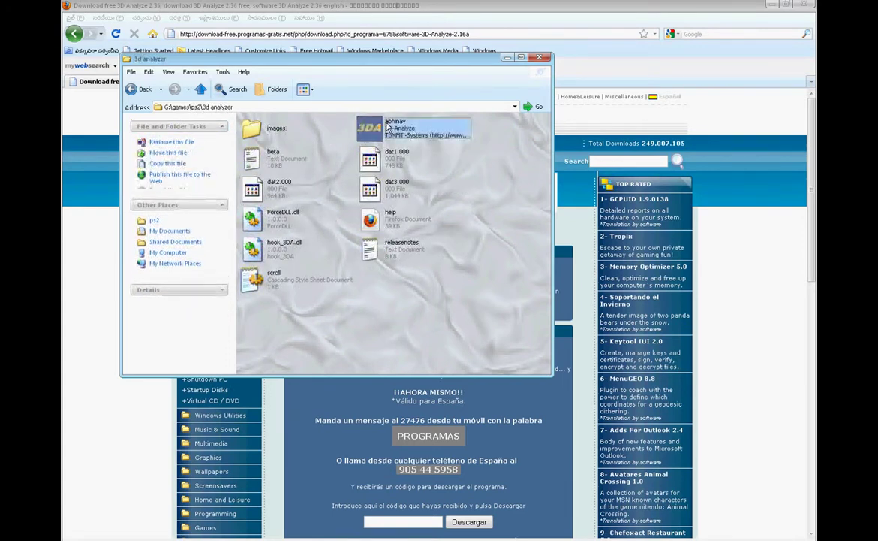
left_click(160, 101)
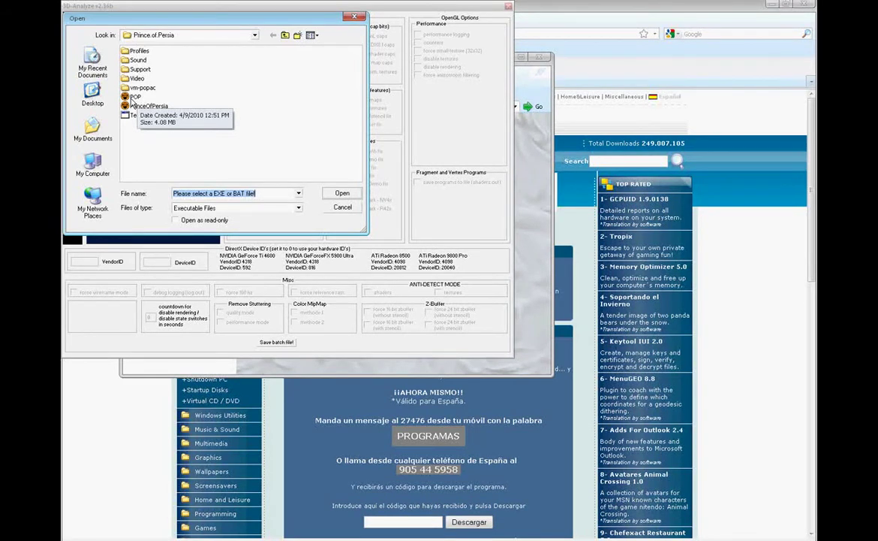
Step: Choose POP.EXE from the Prince.of.Persia folder as the game to run
double_click(133, 98)
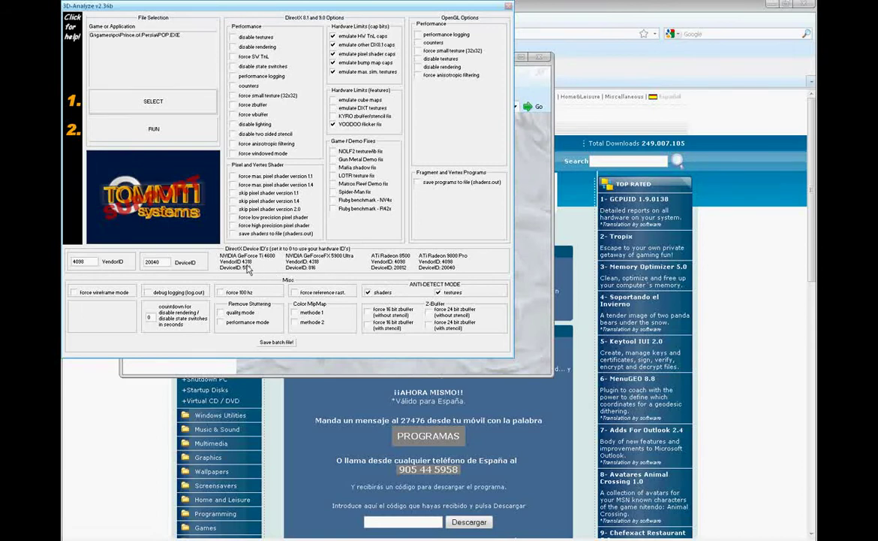
Step: Check the VendorID 4098 and DeviceID 20040 values, then return to the 3d analyzer folder
left_click_drag(164, 261, 103, 259)
double_click(78, 262)
key("Tab")
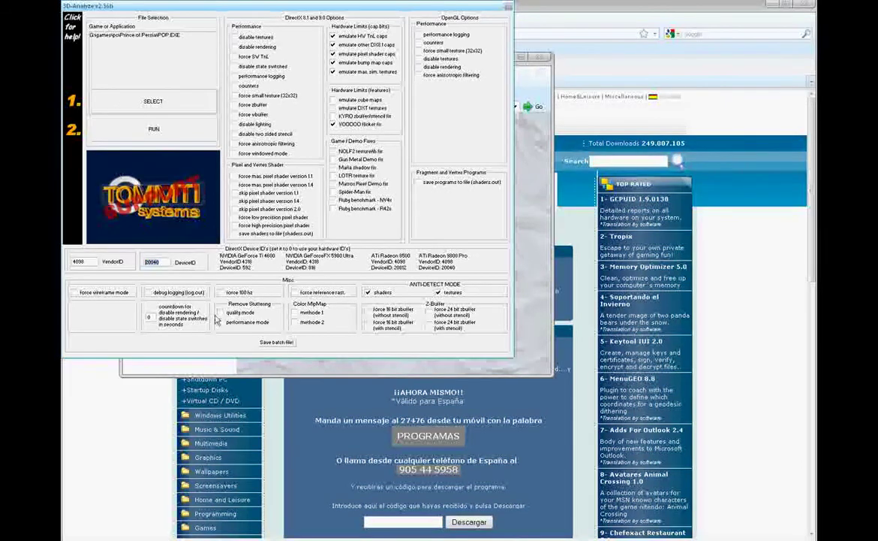
left_click(218, 366)
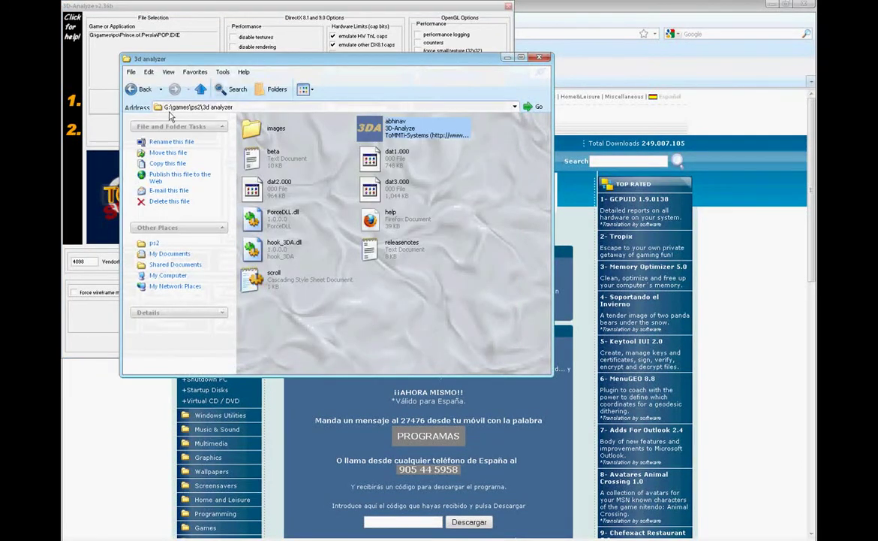
Step: Navigate back to G:\games\pc\Prince.of.Persia in Explorer
left_click(136, 92)
left_click(133, 90)
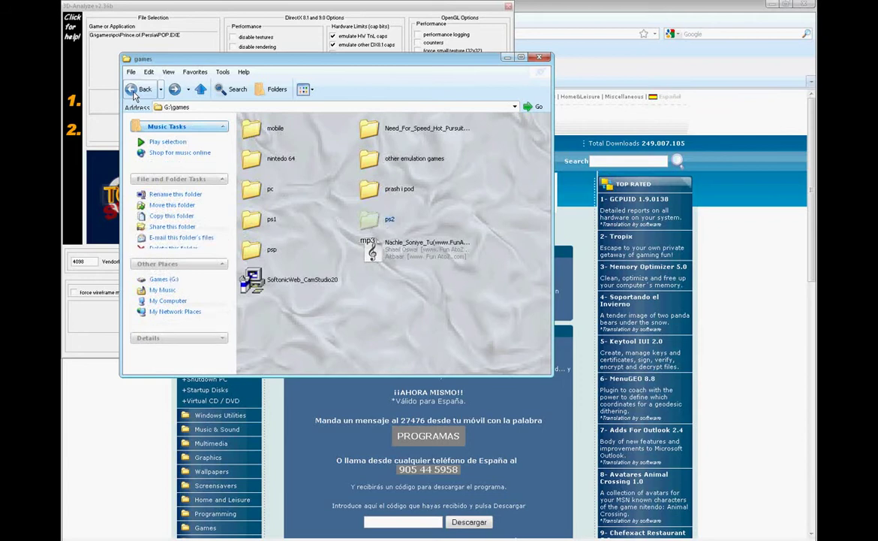
double_click(266, 191)
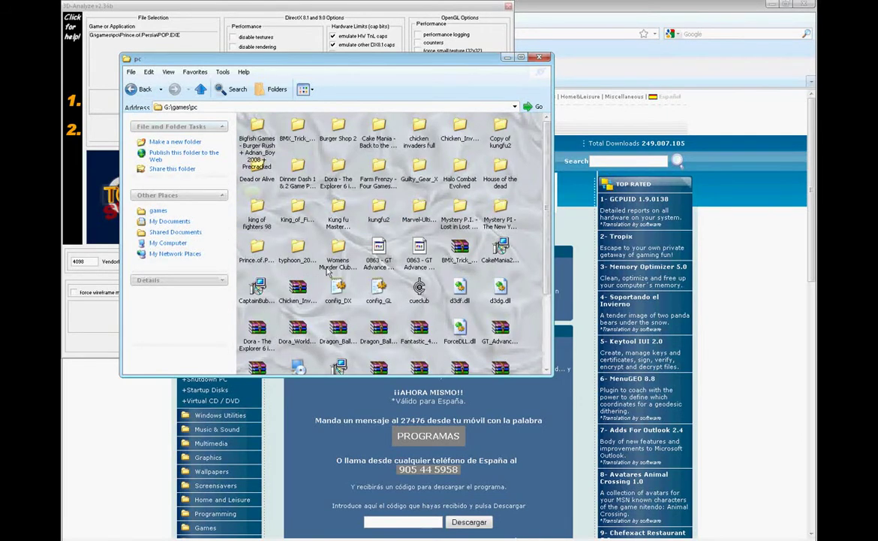
double_click(257, 254)
scroll(291, 250, "down", 5)
Step: Start POP, accept the safe mode settings, and run the PrinceOfPersia launcher
left_click(263, 241)
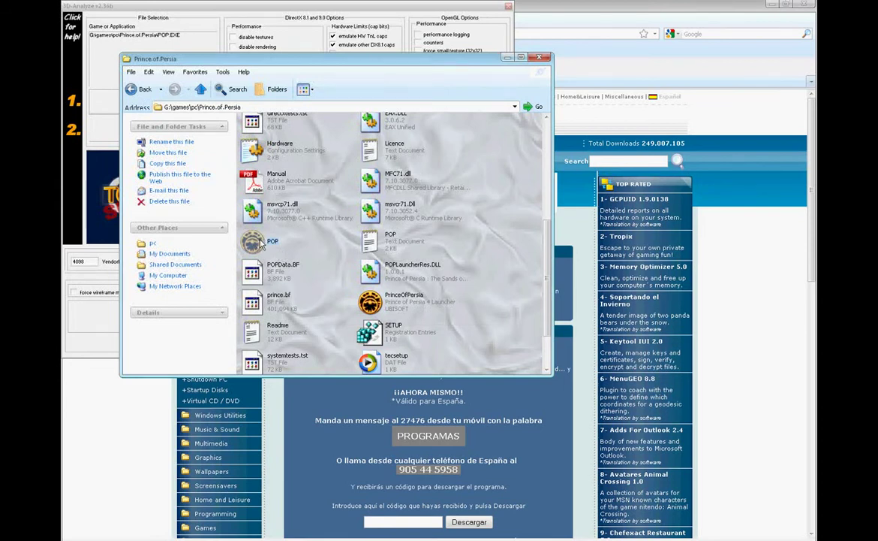
double_click(261, 244)
left_click(382, 287)
double_click(420, 300)
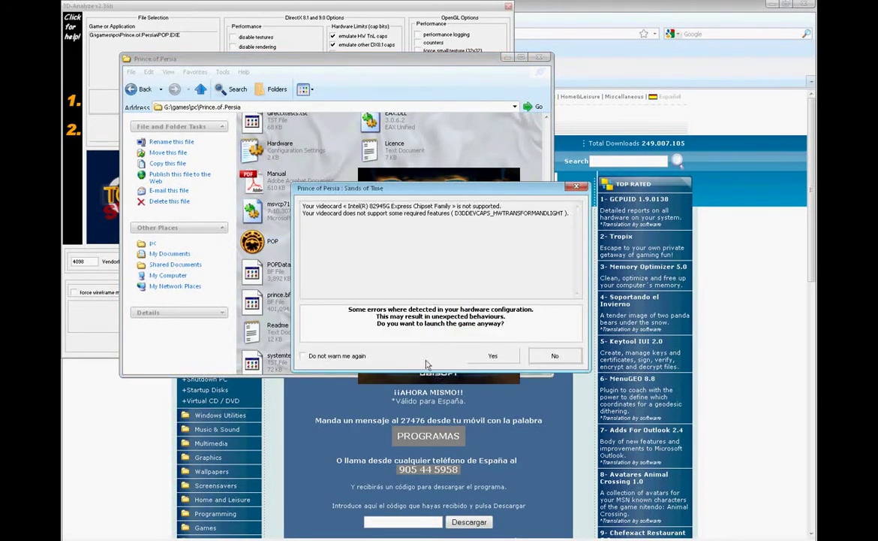
Step: Accept the unsupported-videocard warning with Yes and answer the safe mode prompt
left_click_drag(348, 206, 457, 205)
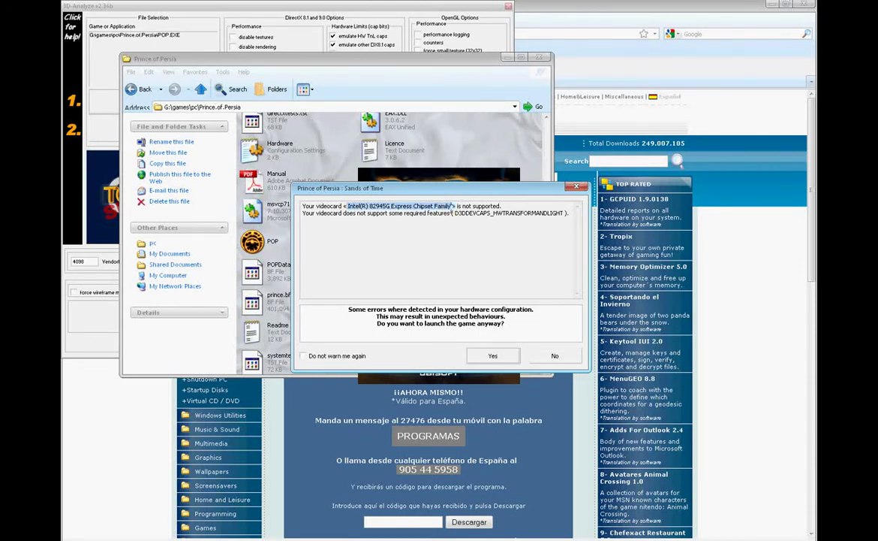
left_click(492, 355)
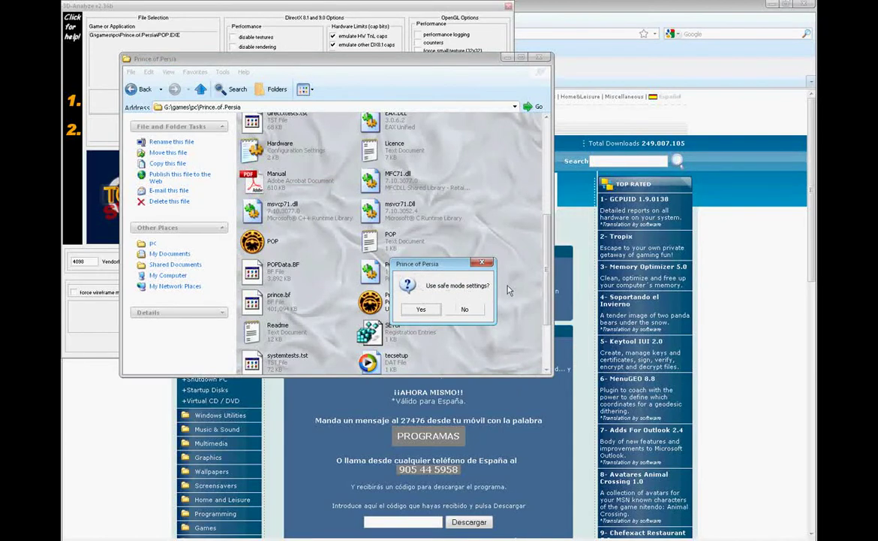
left_click(422, 310)
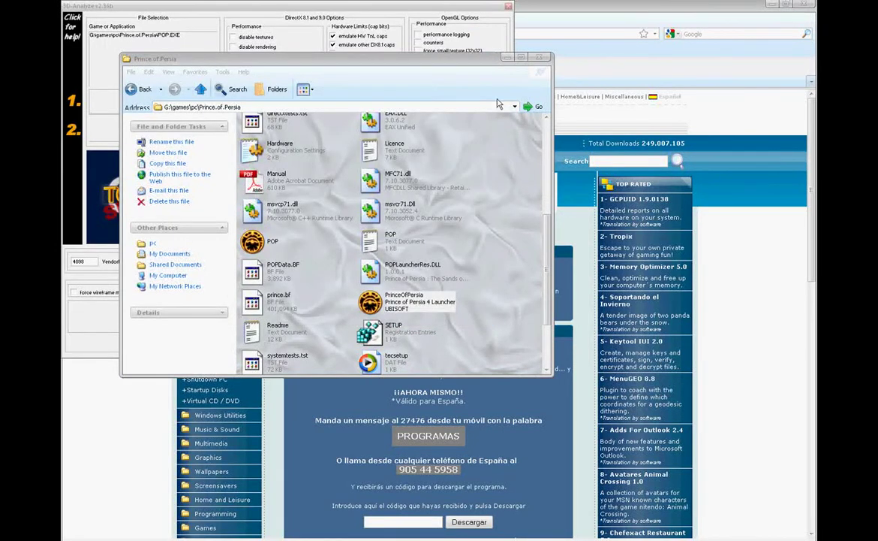
Step: Dismiss the game-ended message and close the 3D-Analyze window
left_click(458, 309)
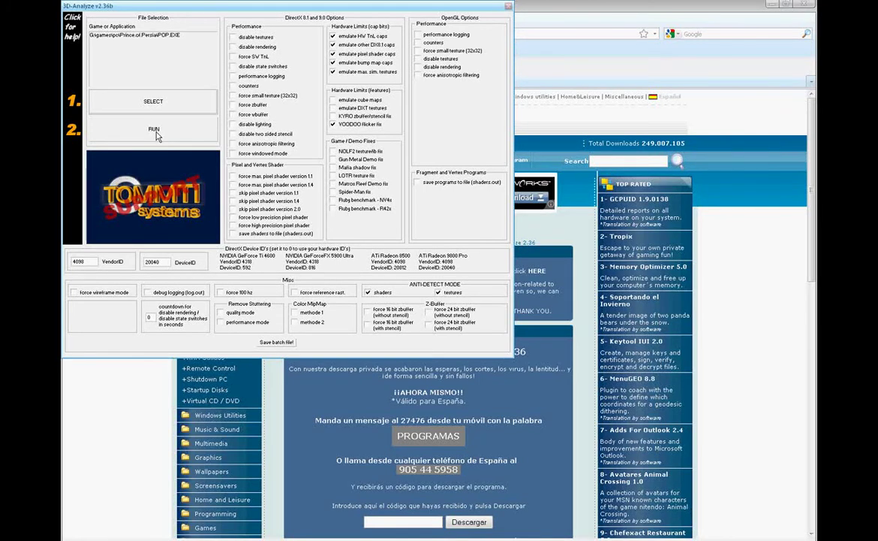
left_click(508, 7)
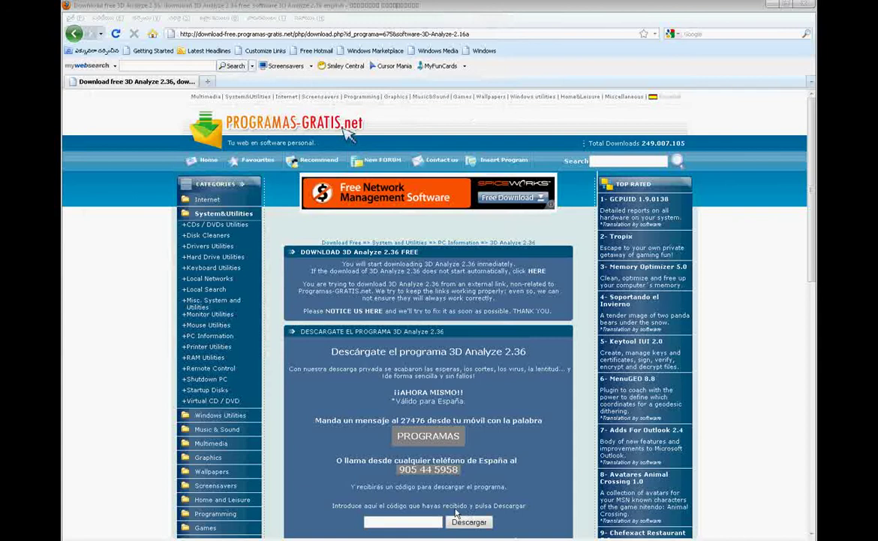